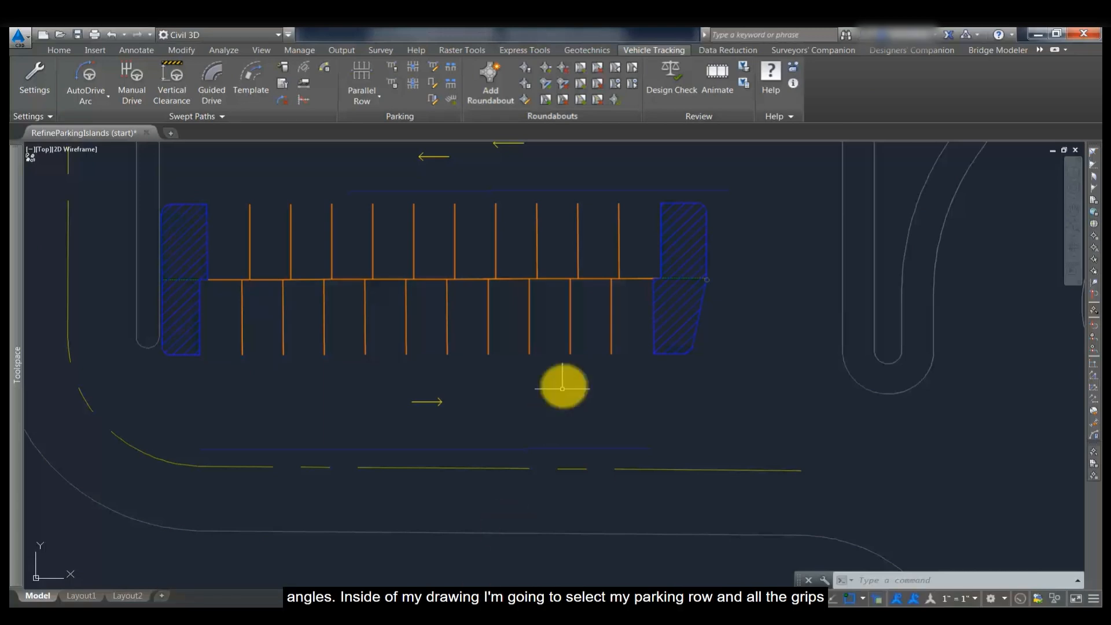
- Select the parking row and examine its outer and interior diamond grips for adjusting island angles
click(570, 328)
click(566, 325)
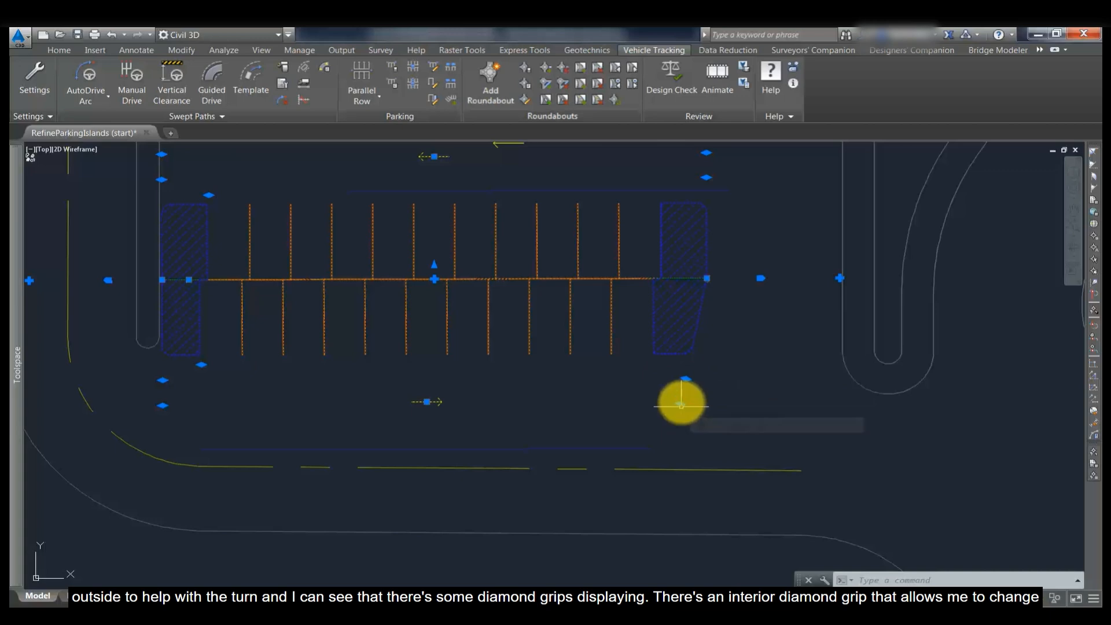
click(685, 379)
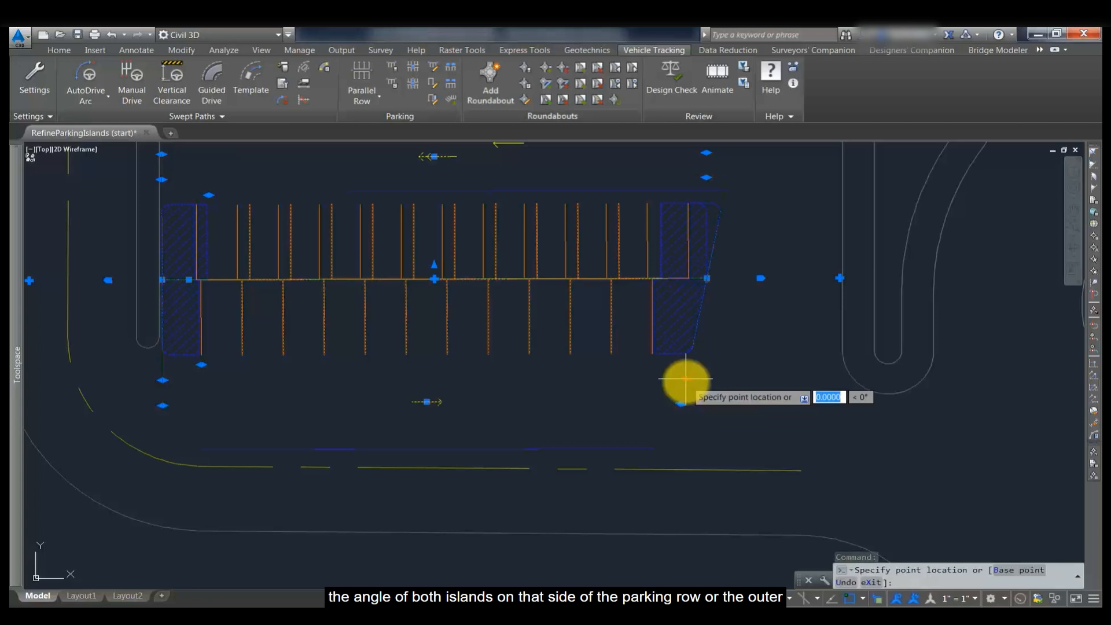
key(Escape)
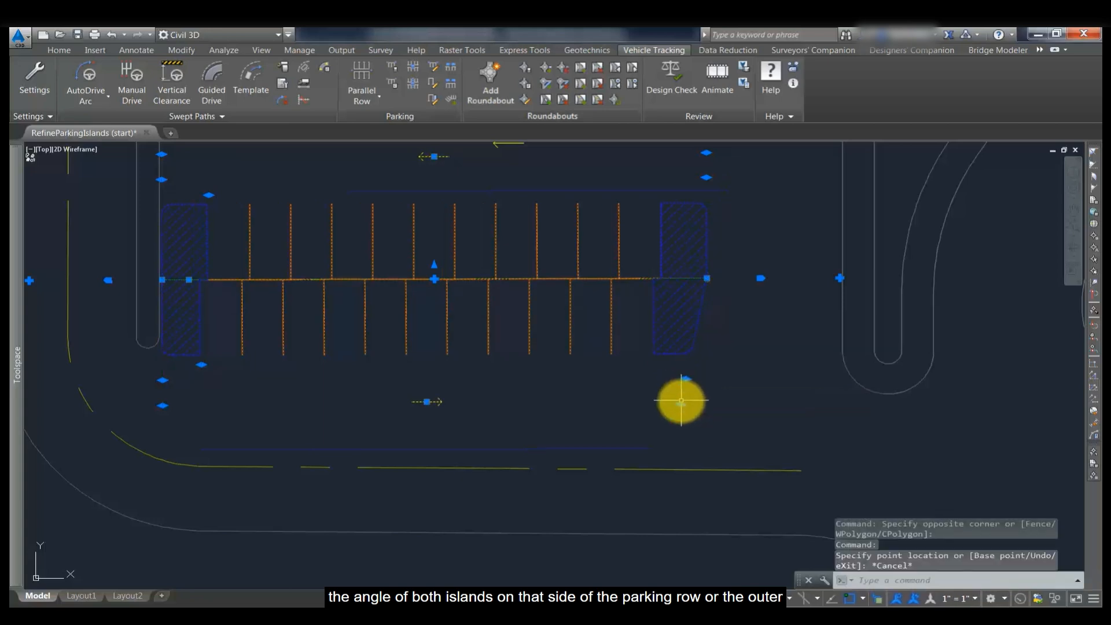
click(679, 402)
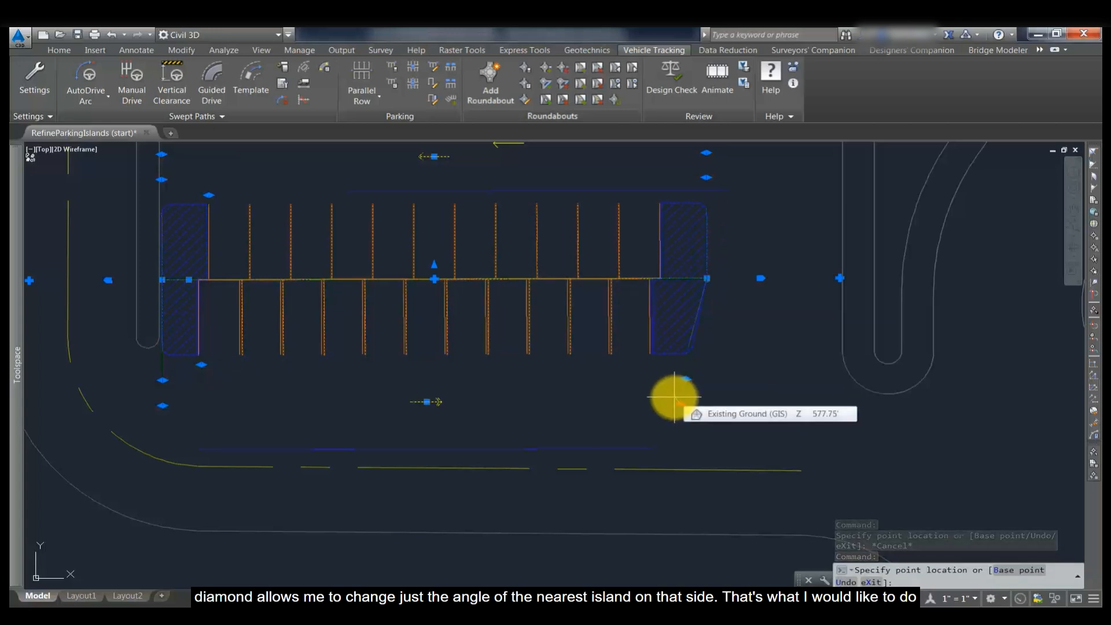
key(Escape)
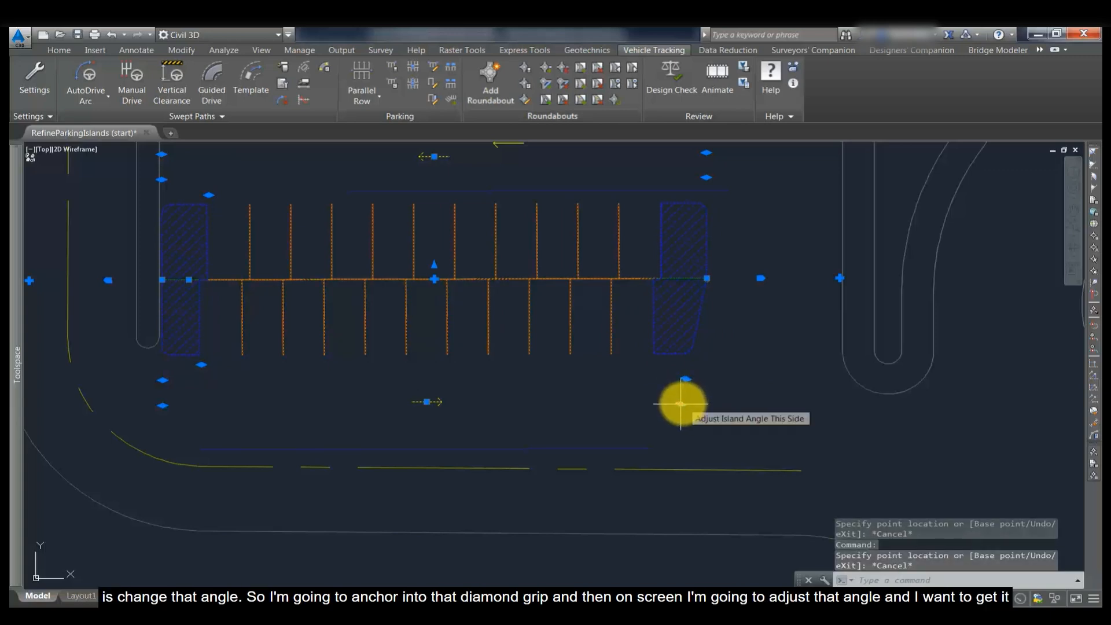
- Move the right island's interior diamond grip slightly left to change that island's angle, then clear the selection
click(682, 400)
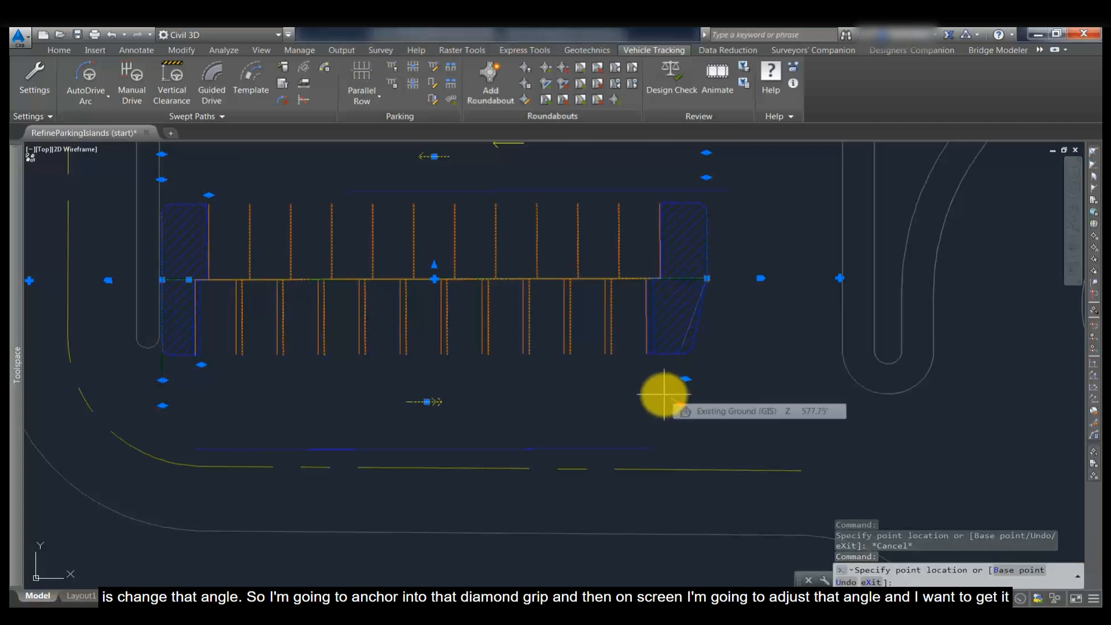
click(665, 394)
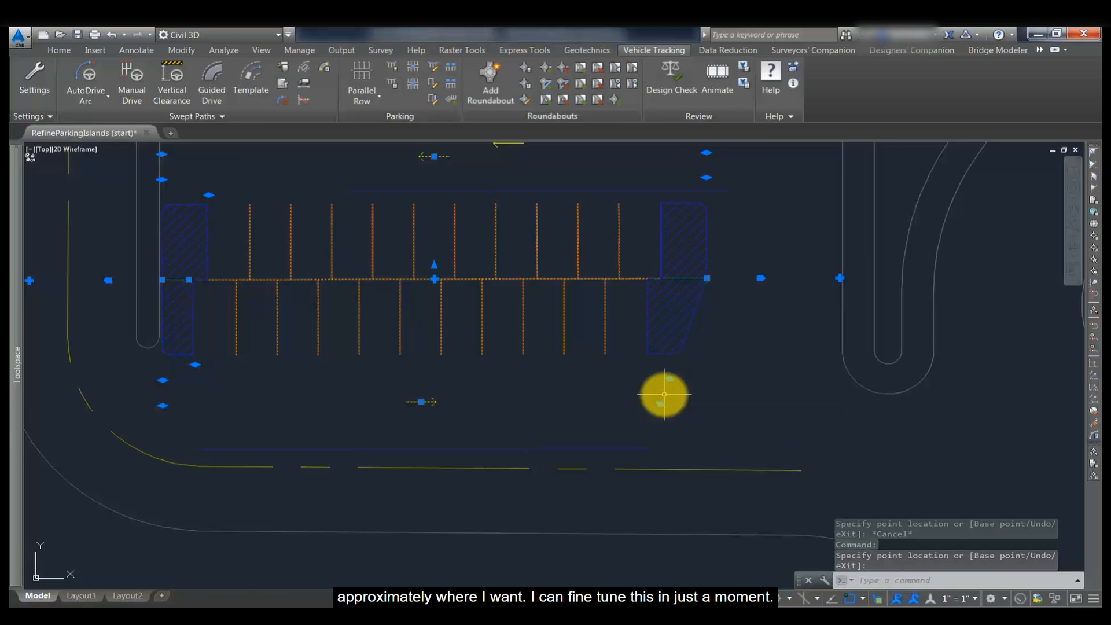
key(Escape)
key(Escape)
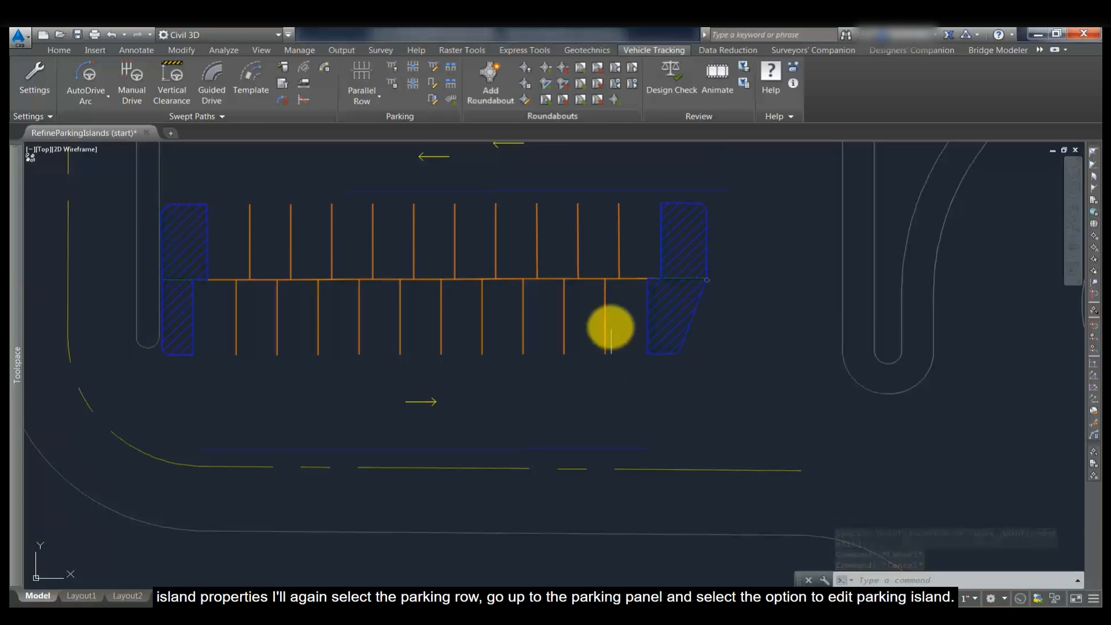
- Edit the right parking island's properties, setting the left access road angle to 85 and the right to 110
click(605, 323)
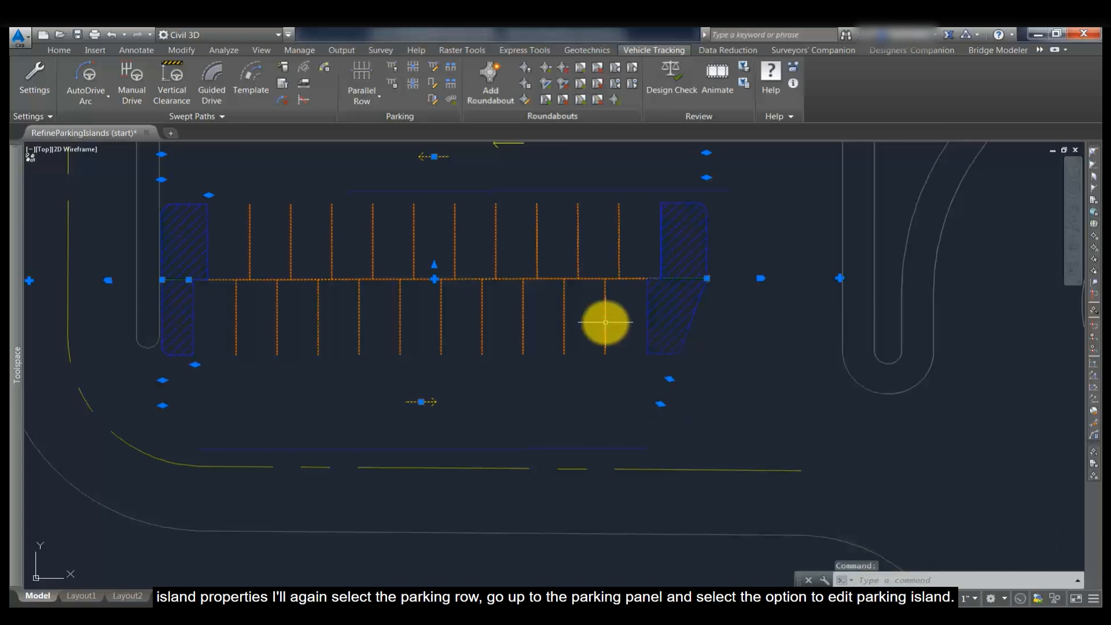
click(436, 103)
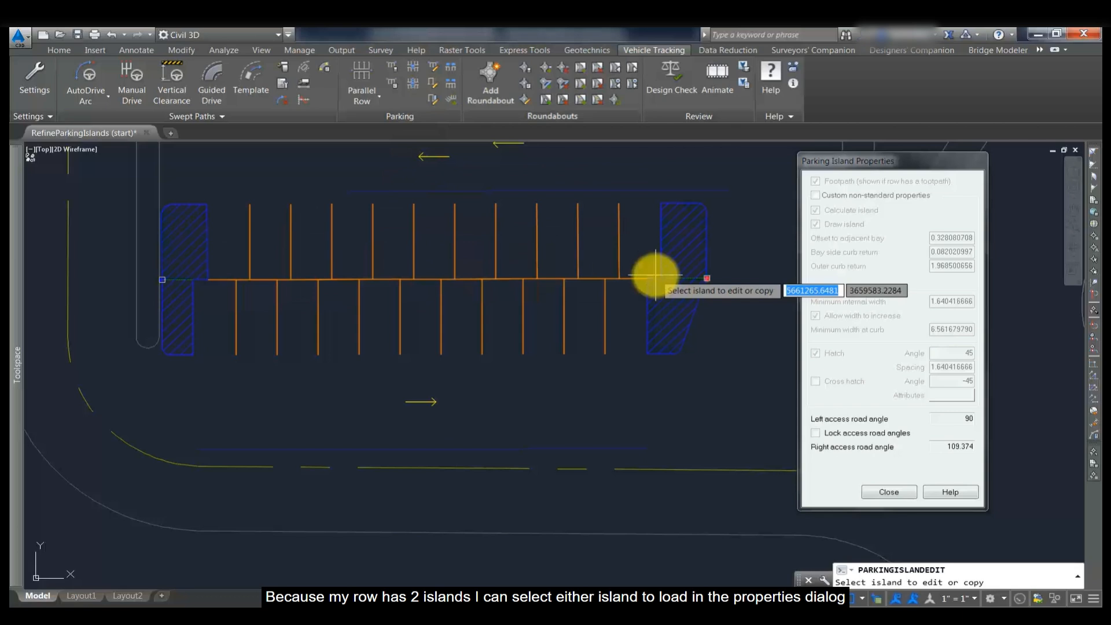
click(698, 280)
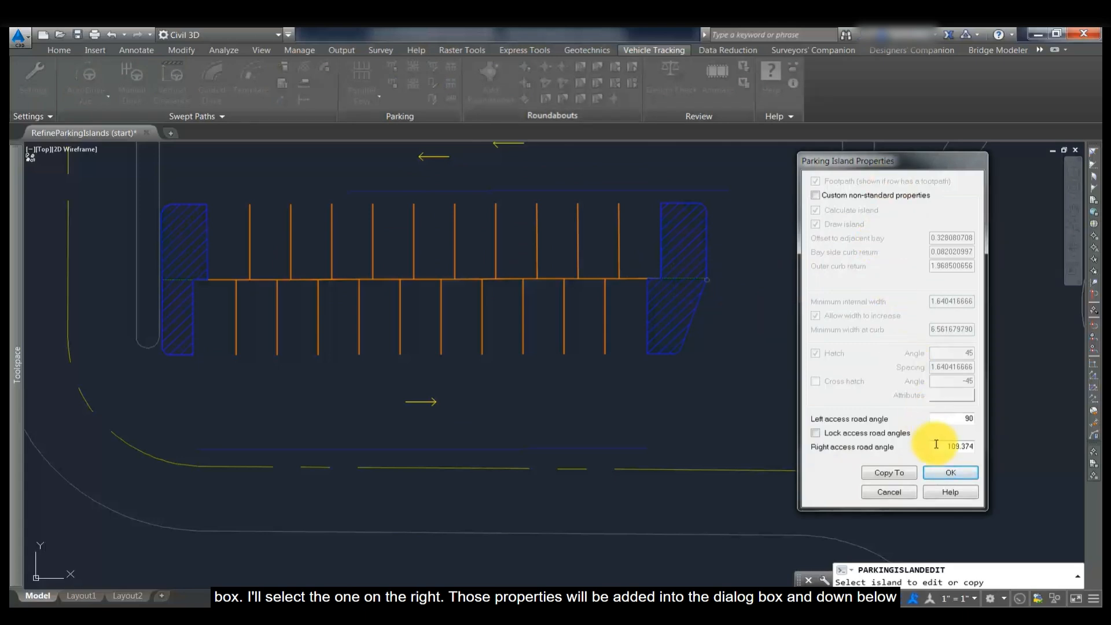
drag(973, 446, 922, 453)
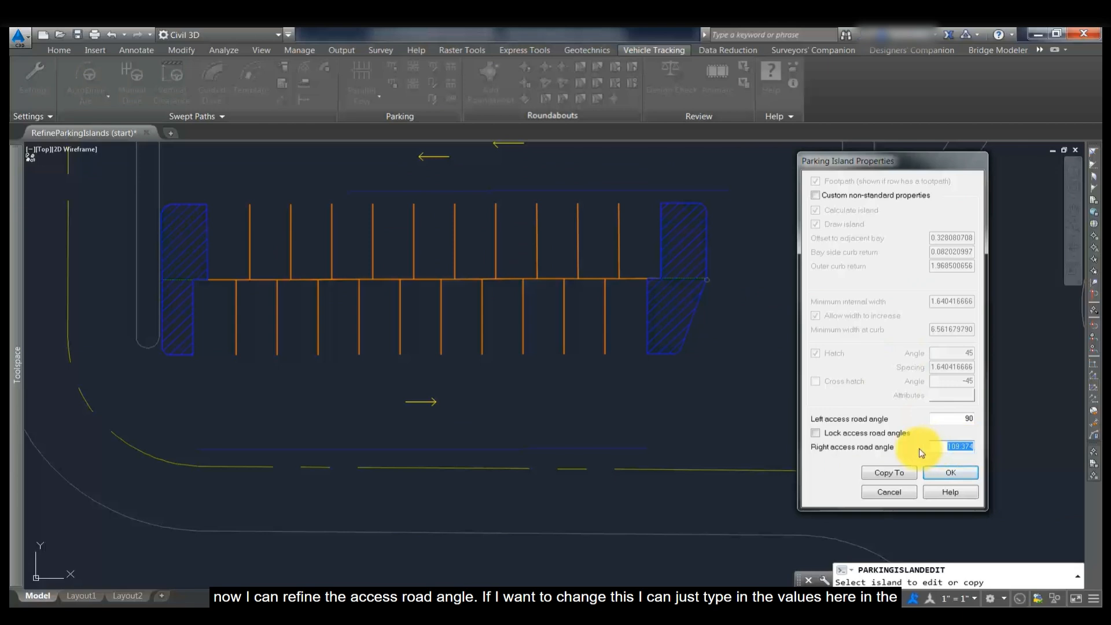
text(110)
drag(961, 419, 980, 418)
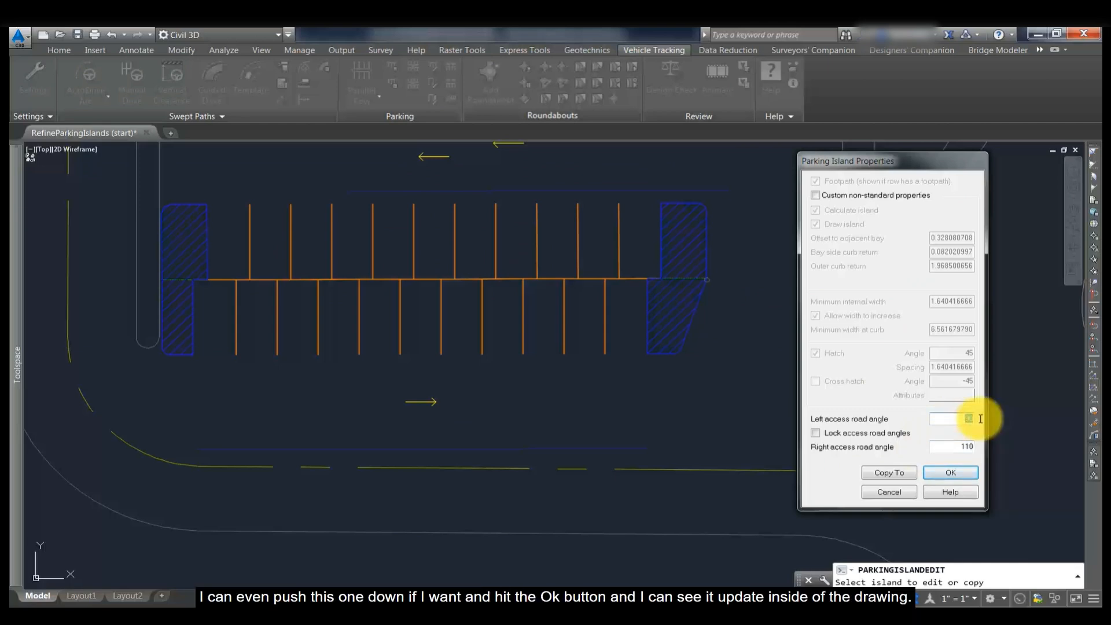
click(942, 473)
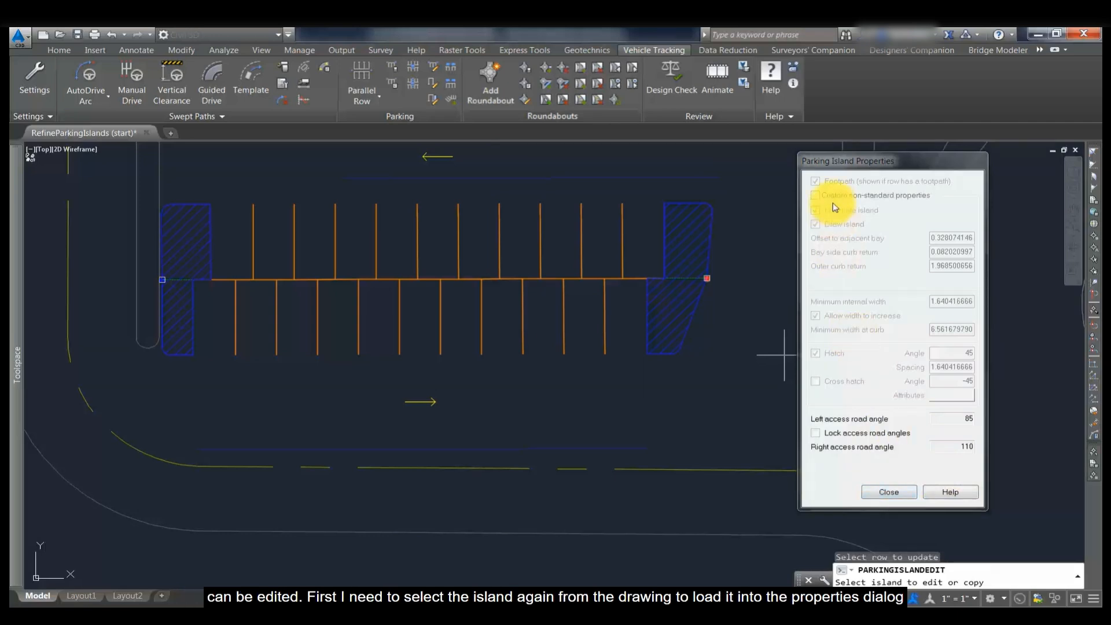
- Reload the right island, enable custom non-standard properties and turn off Draw island
click(704, 279)
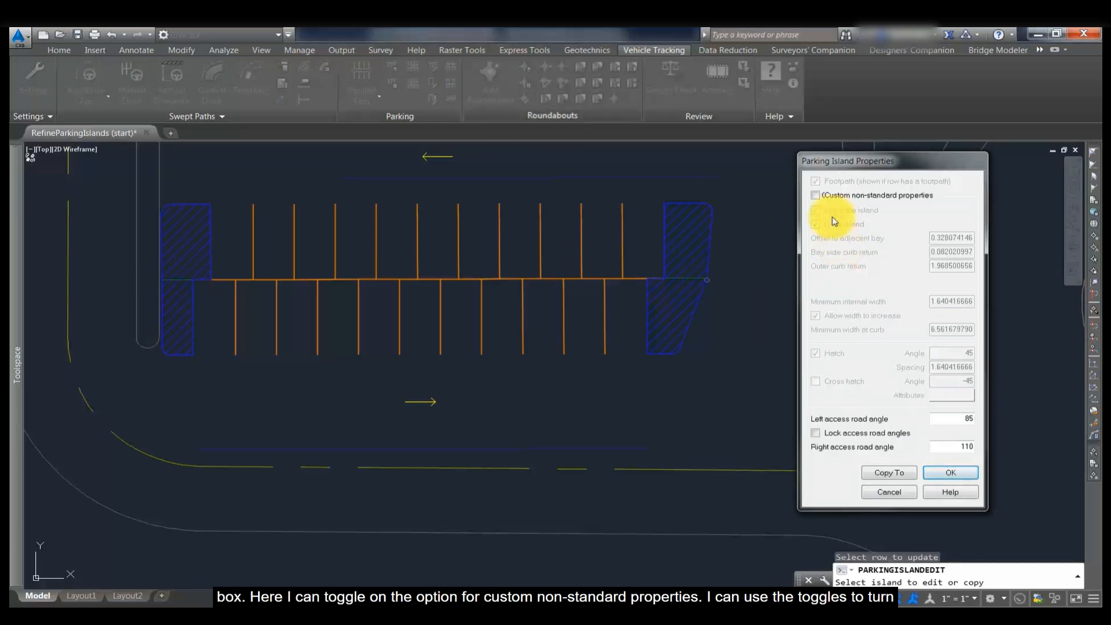
click(817, 196)
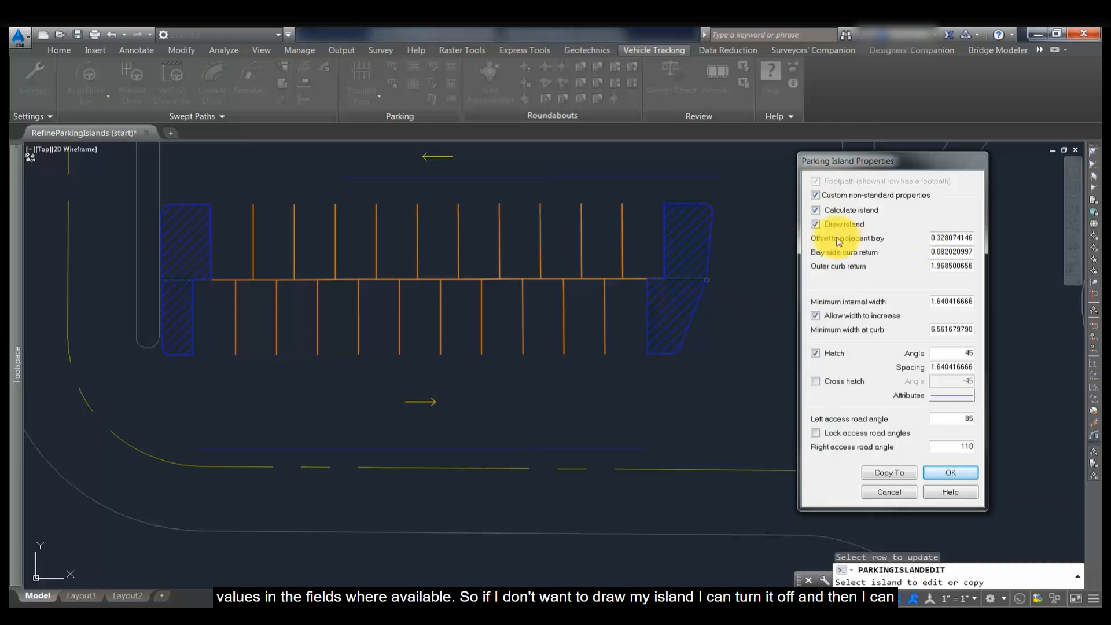
click(817, 226)
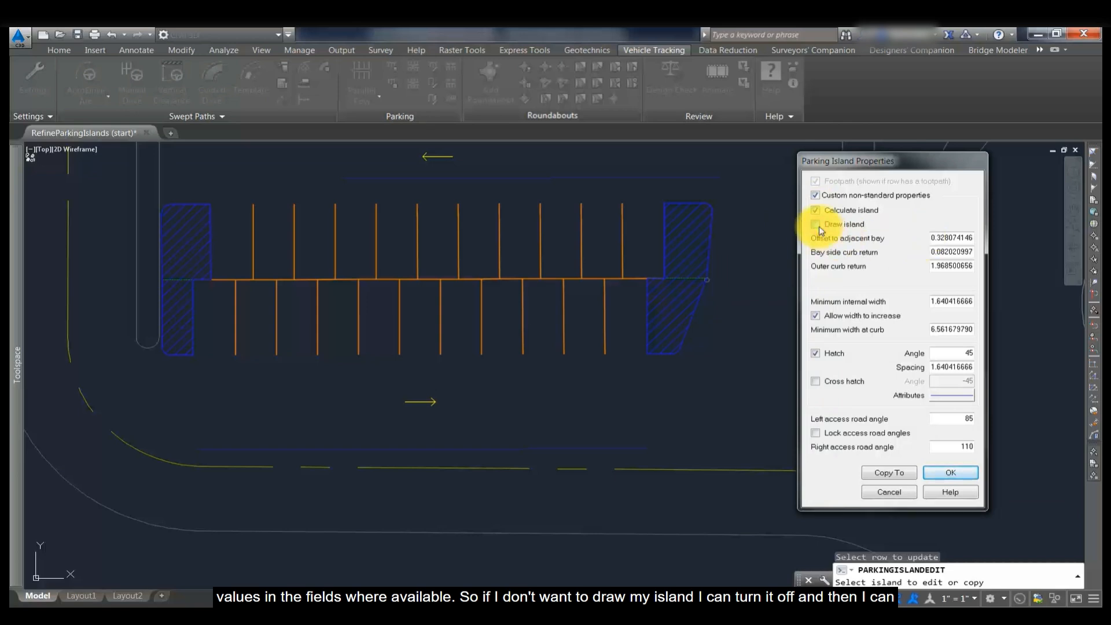
click(950, 473)
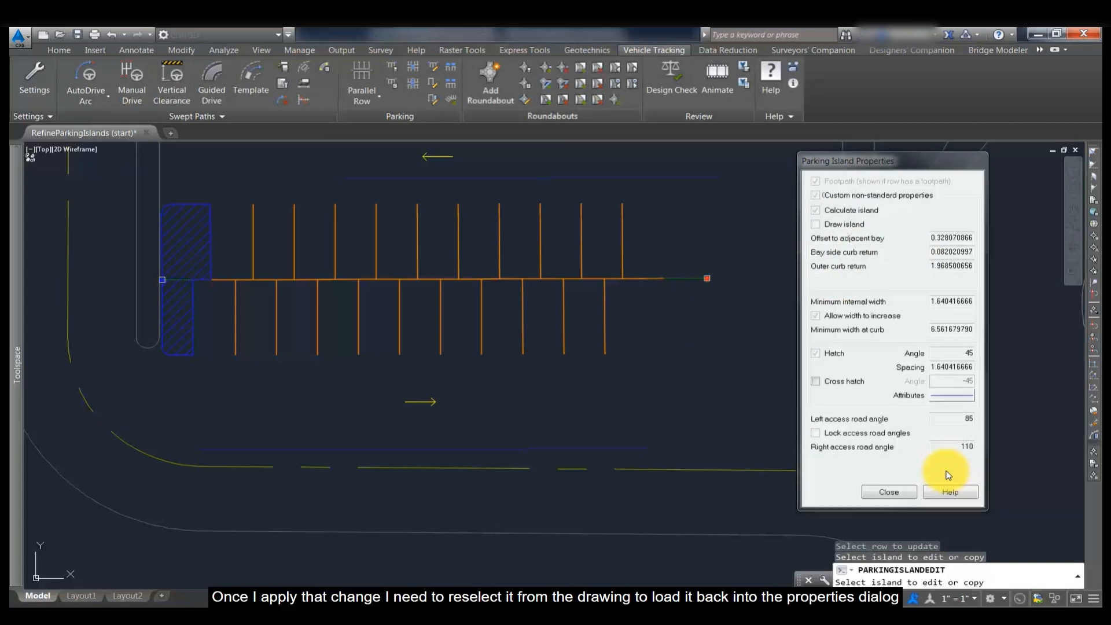
- Reload the right island, turn Draw island back on and set the bay side curb return to 2
click(707, 281)
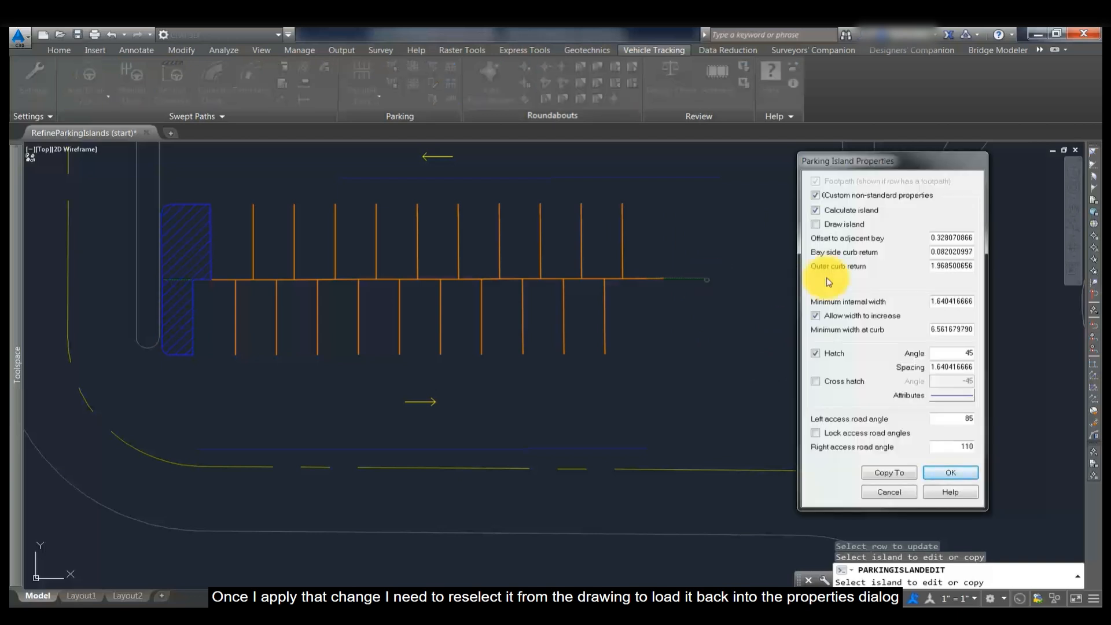
click(816, 225)
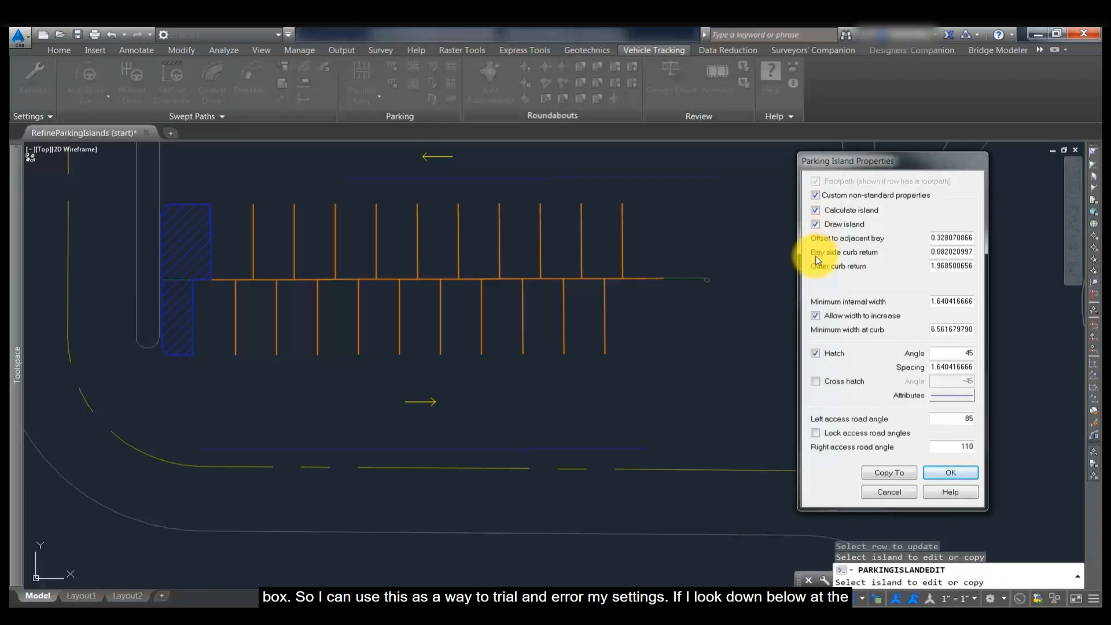
drag(930, 252, 974, 255)
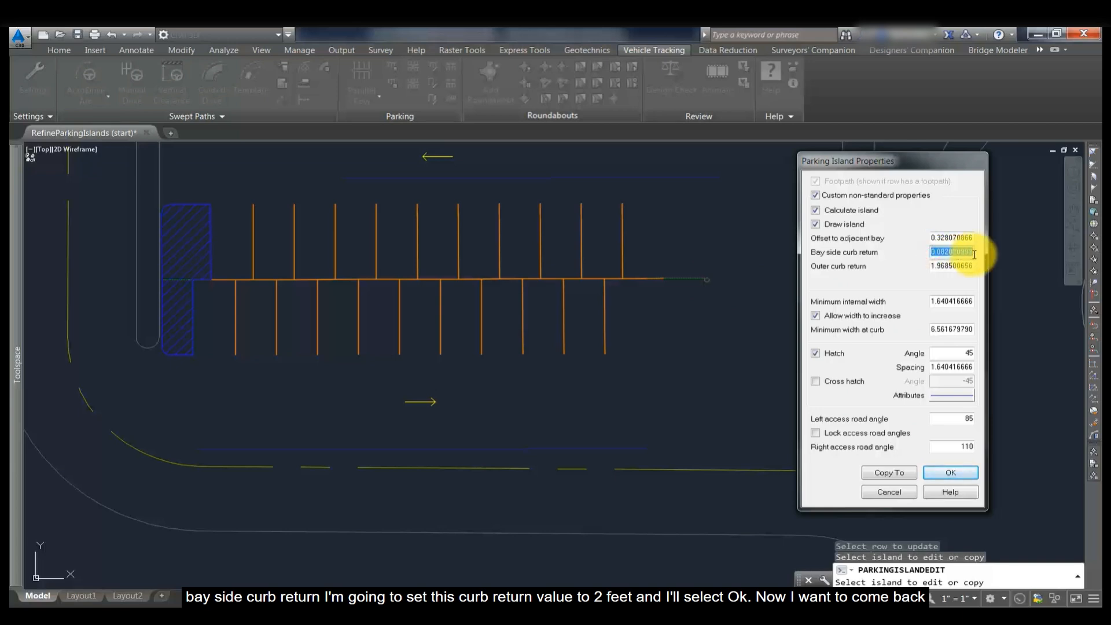
text(2)
click(950, 473)
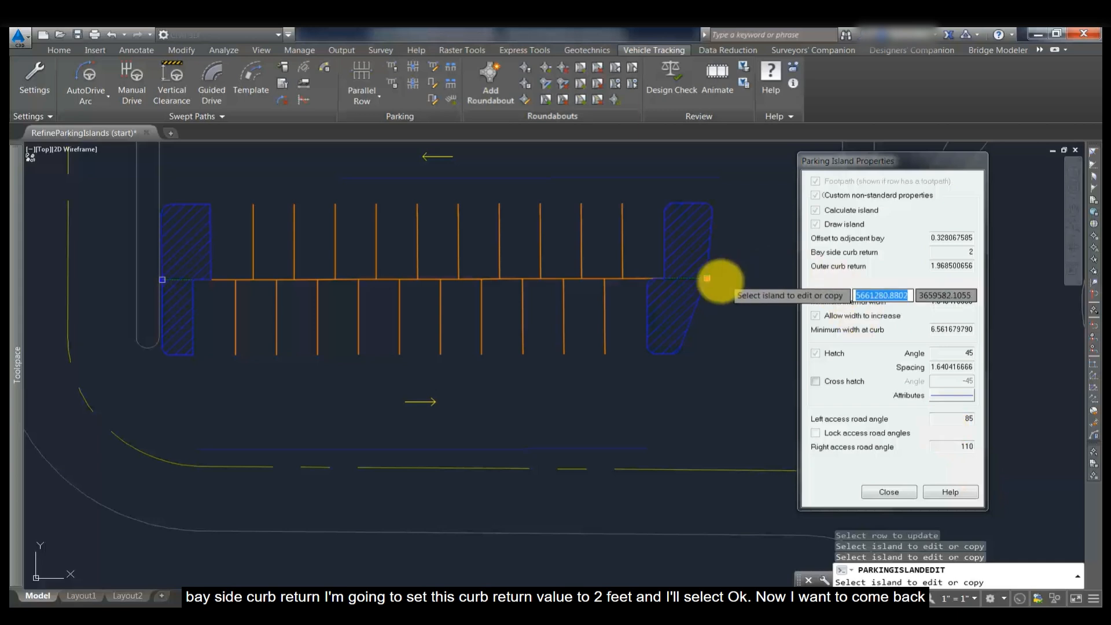
- Reload the right island and set its outer curb return to 5
click(711, 281)
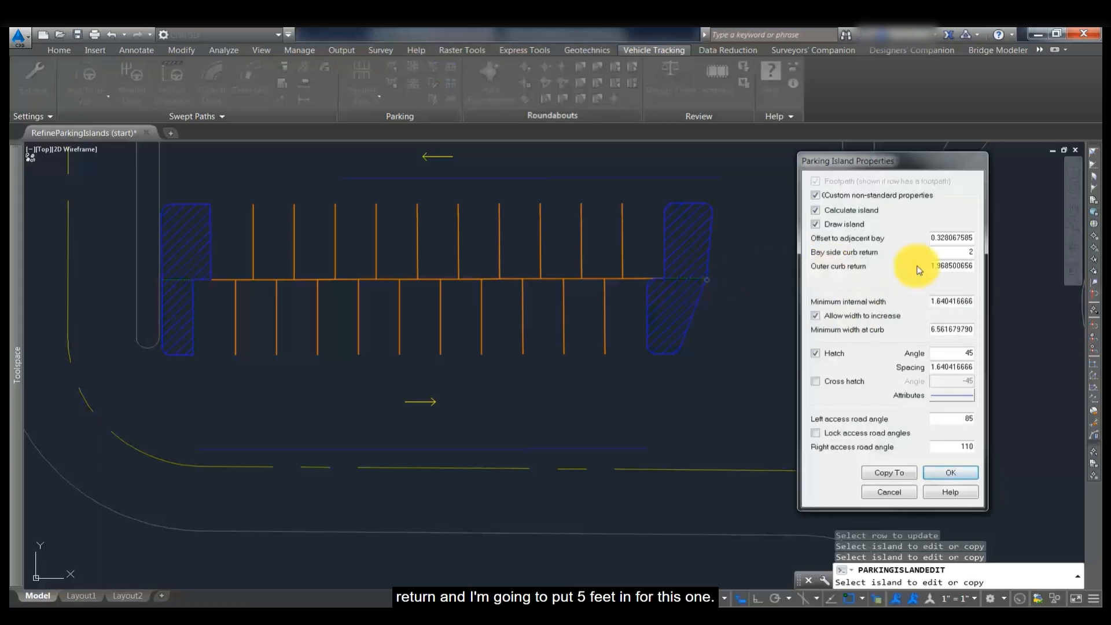
drag(929, 265, 987, 266)
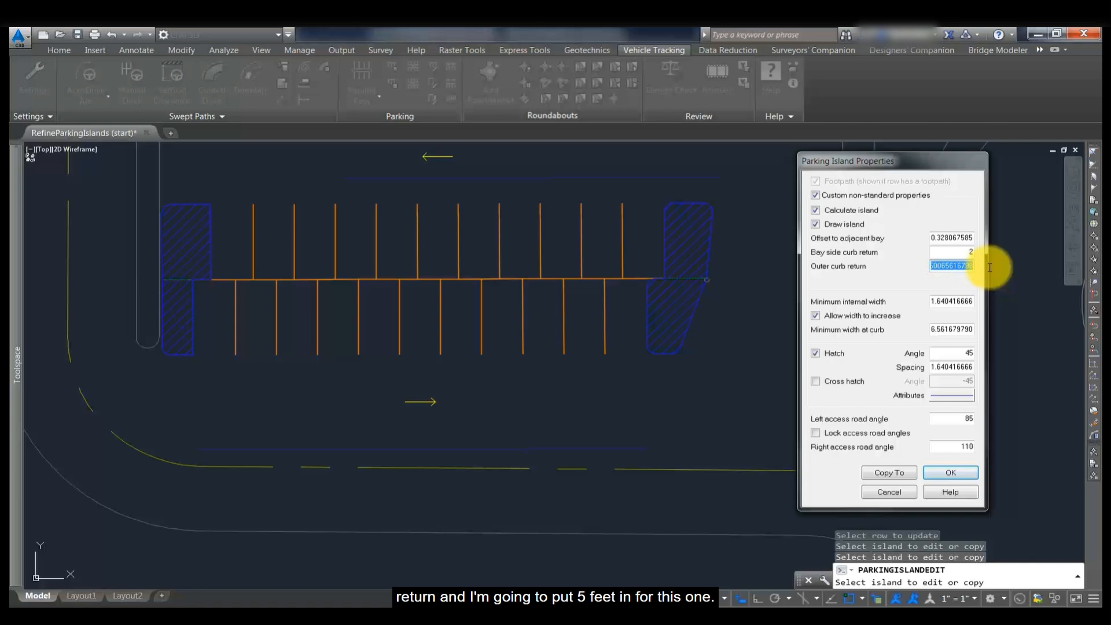
text(5)
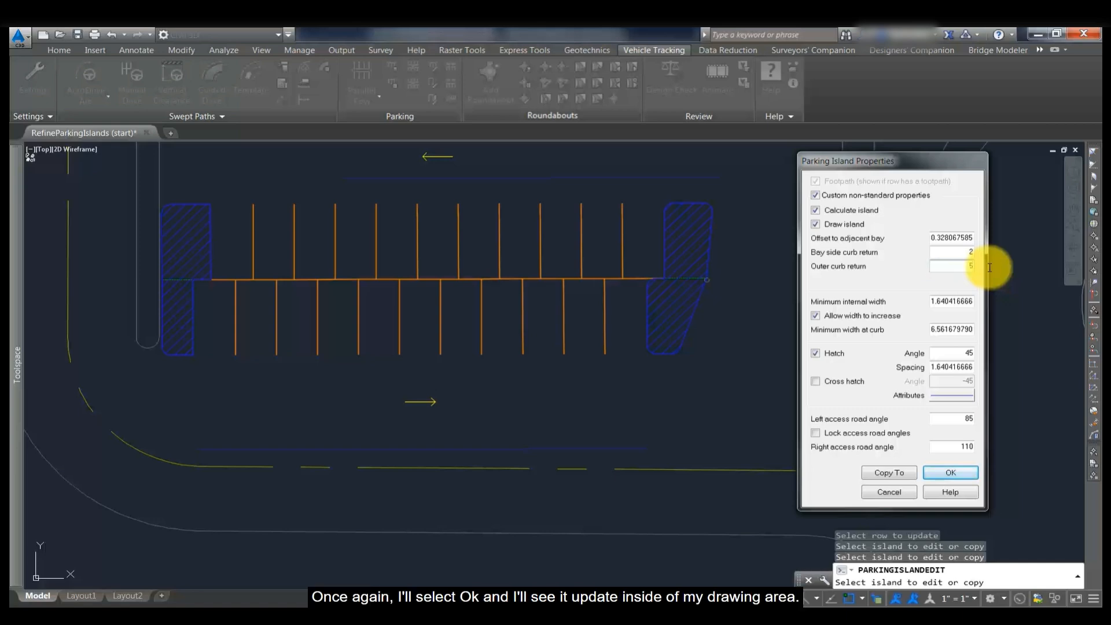
click(938, 474)
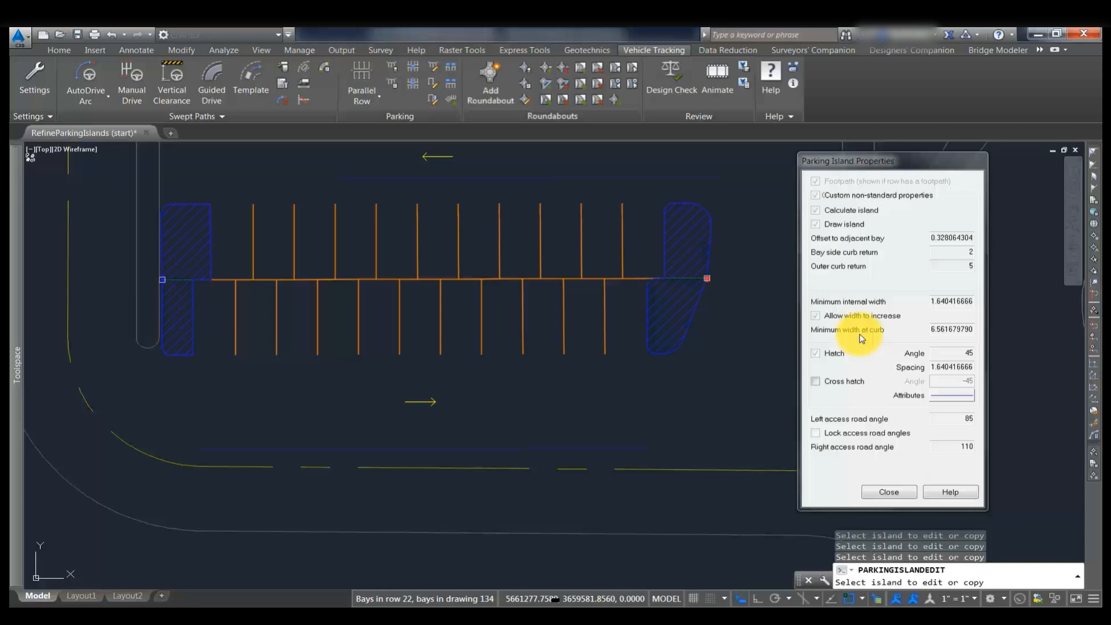
- Reload the right island and set minimum internal width to 2 and minimum width at curb to 4
click(712, 286)
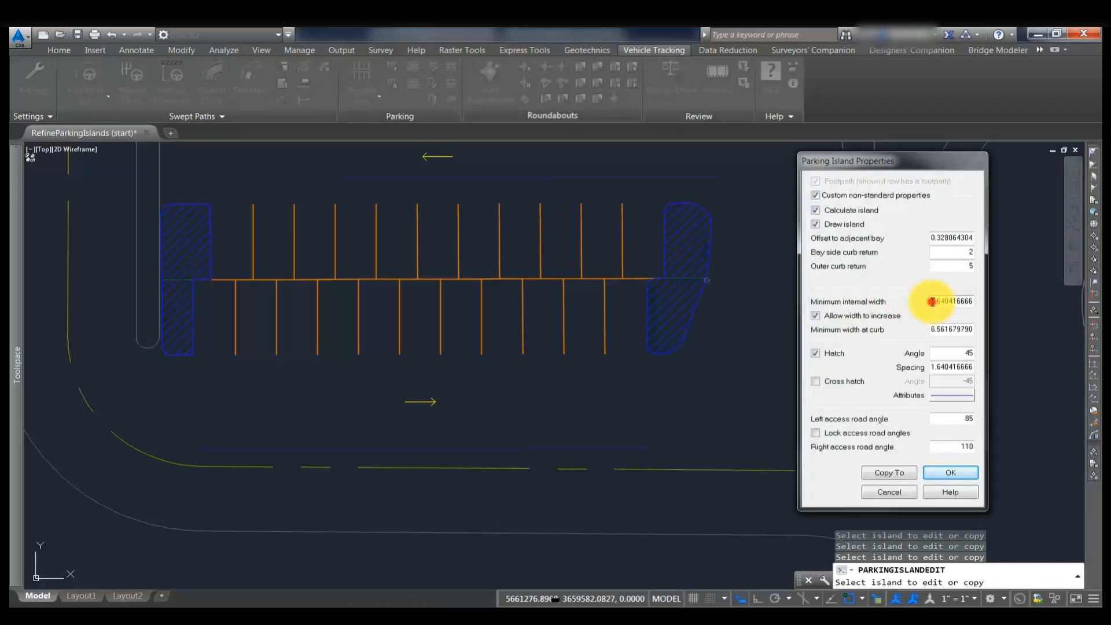
drag(932, 302, 977, 301)
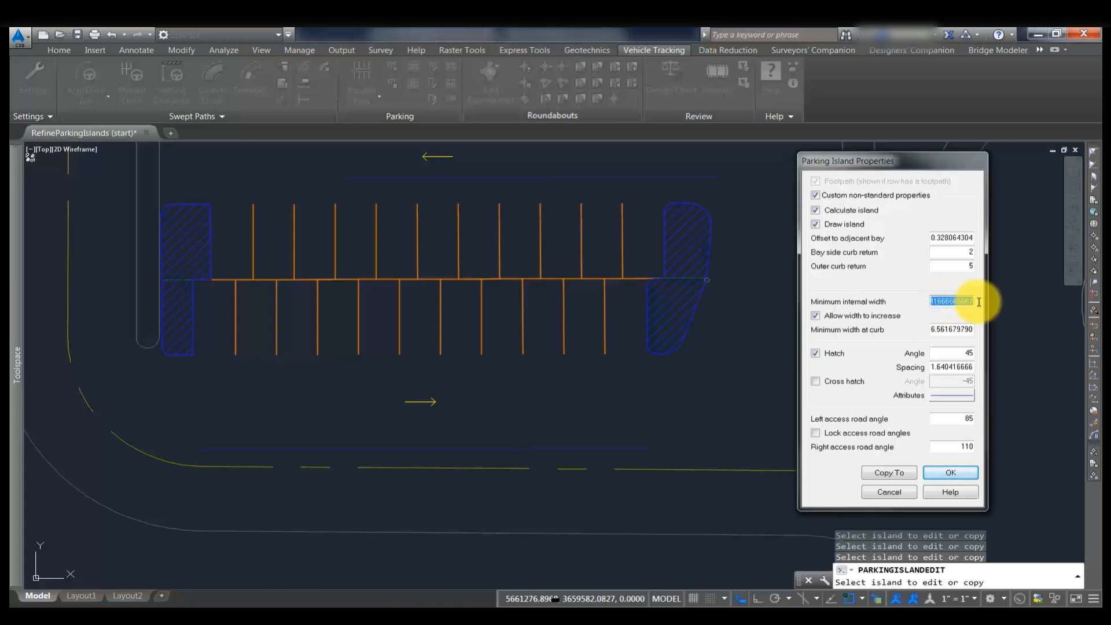
text(2)
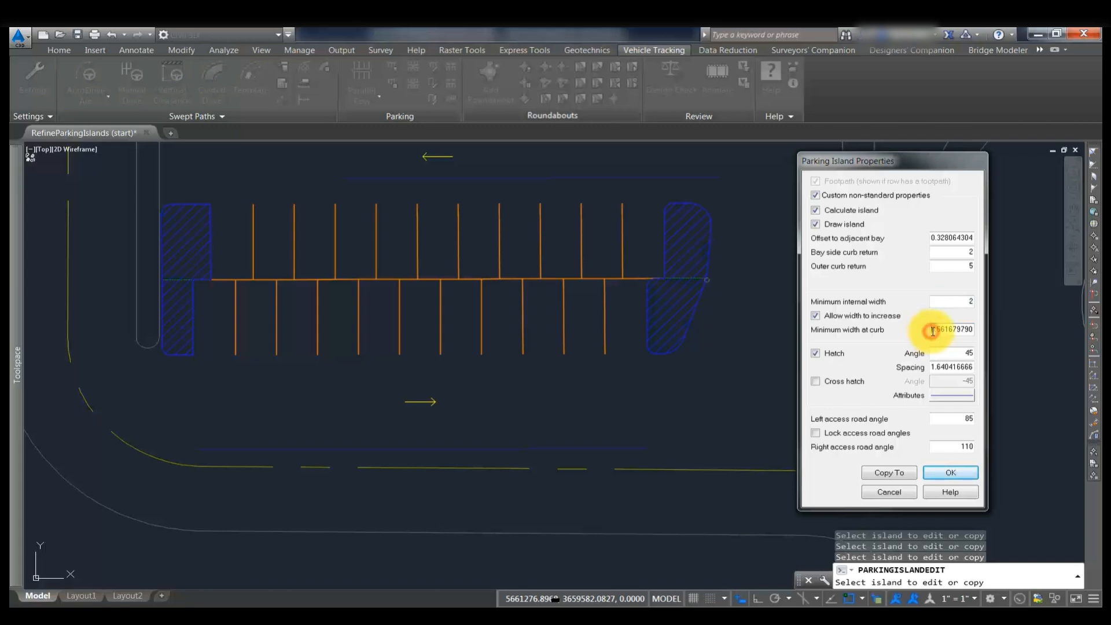
drag(932, 329, 983, 328)
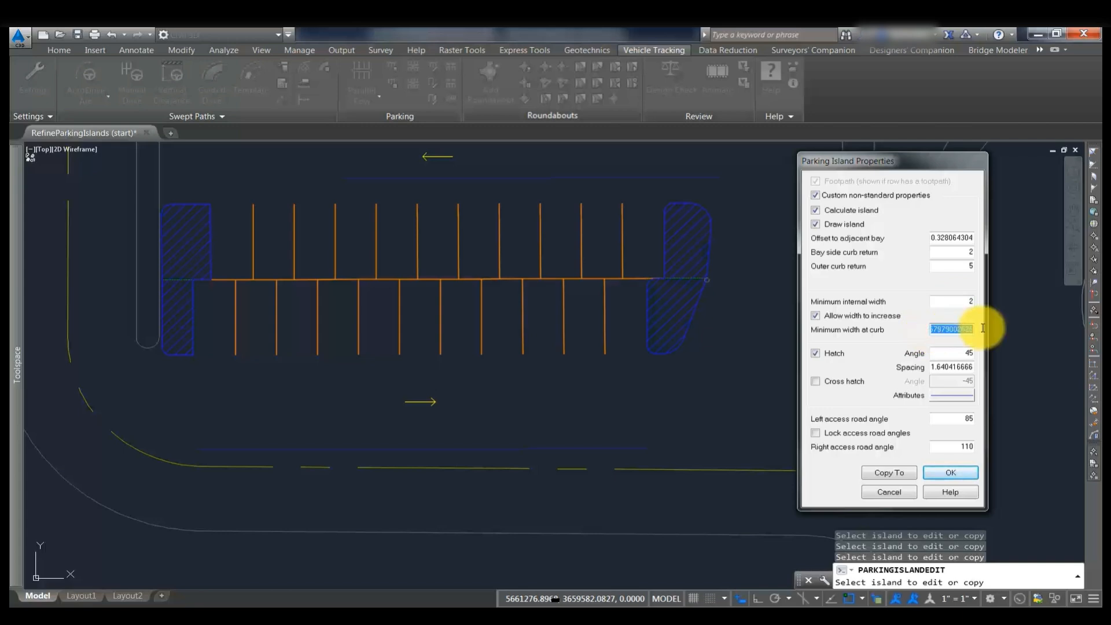
text(4)
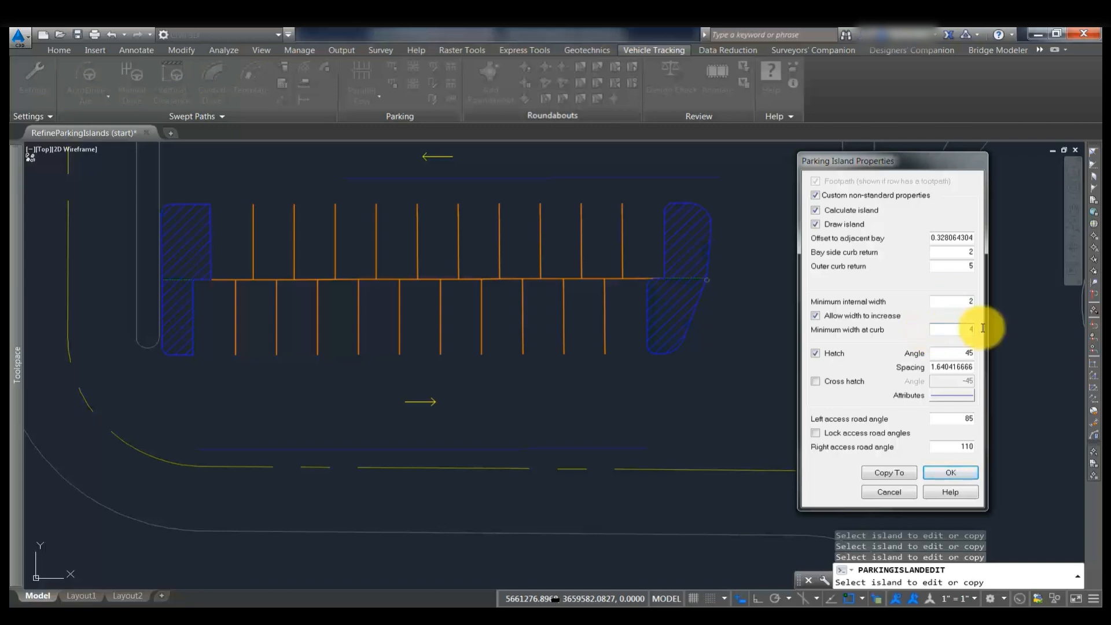
click(953, 474)
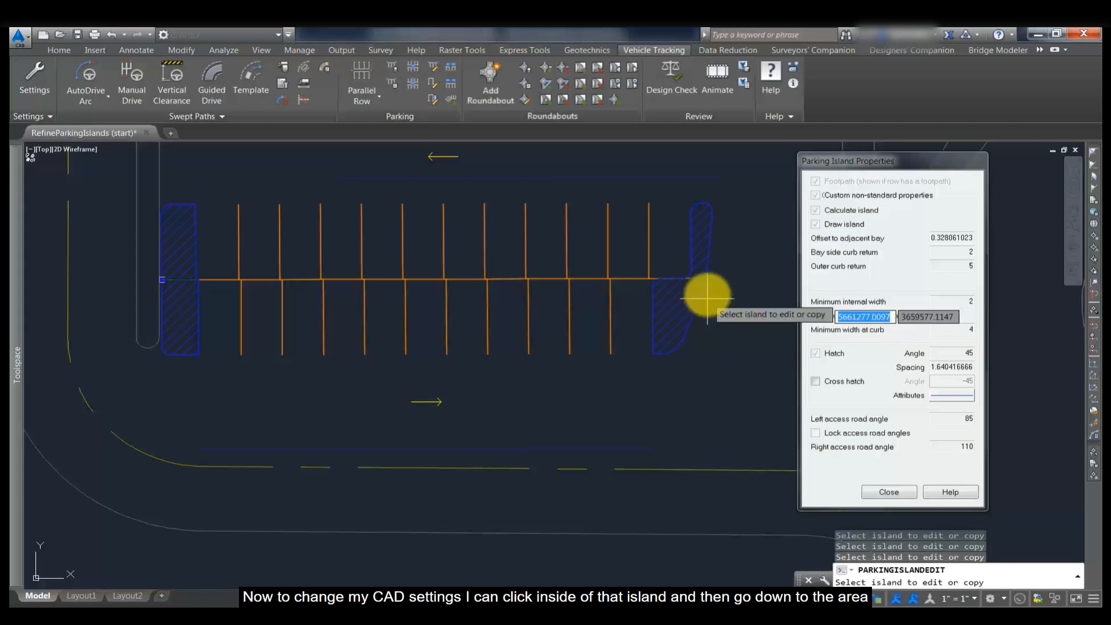
- Reload the right island and set its attribute colour to Pen 4, applying the change
click(707, 280)
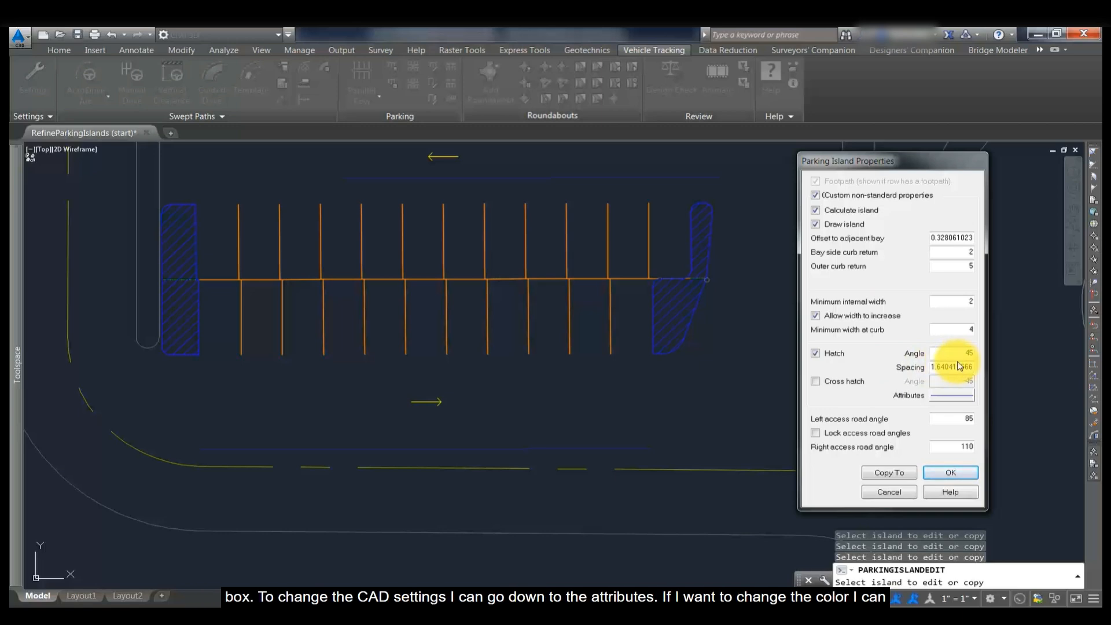
click(957, 393)
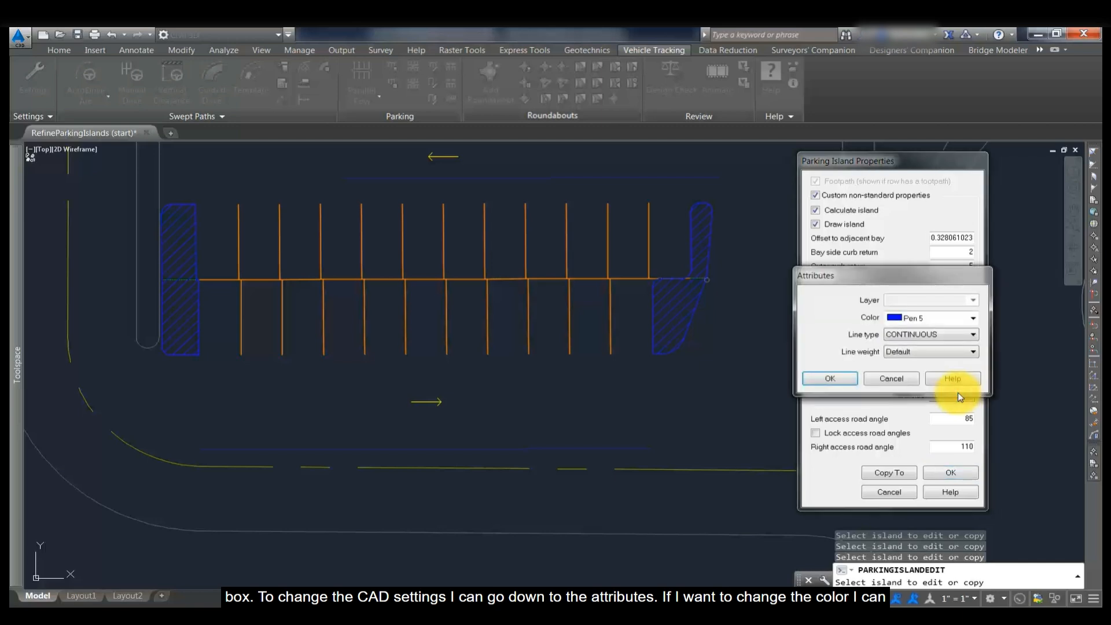
click(974, 320)
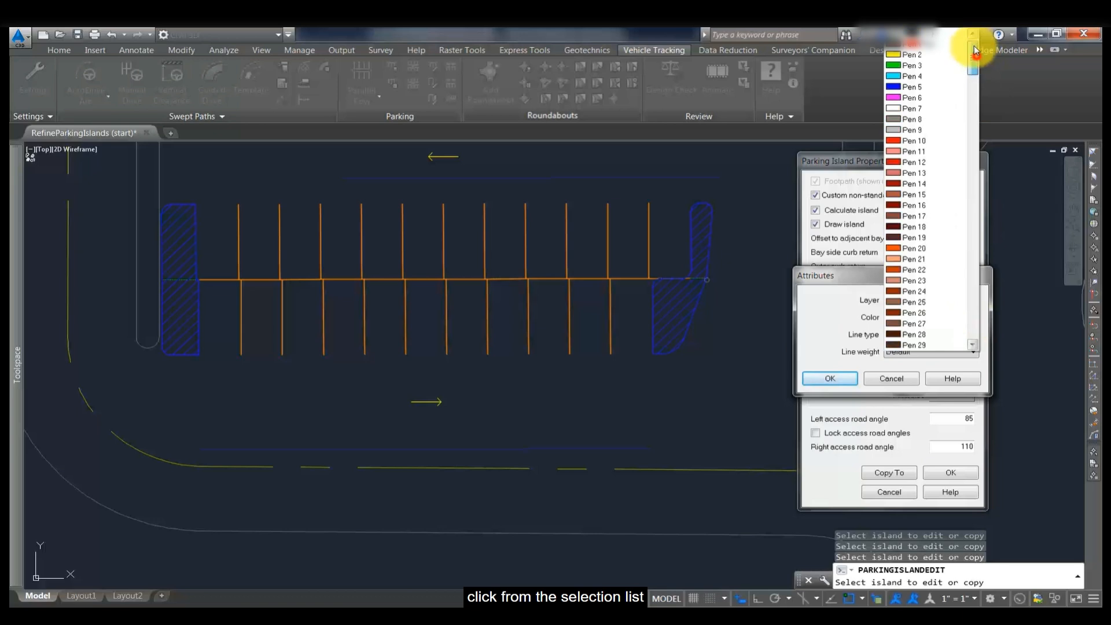
click(908, 77)
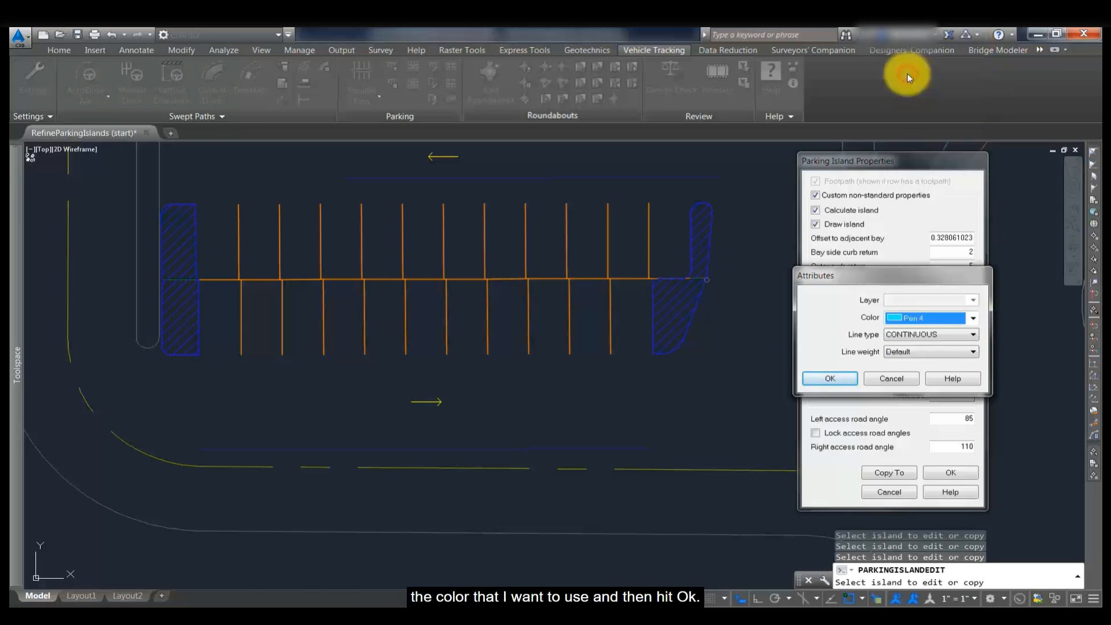
click(846, 378)
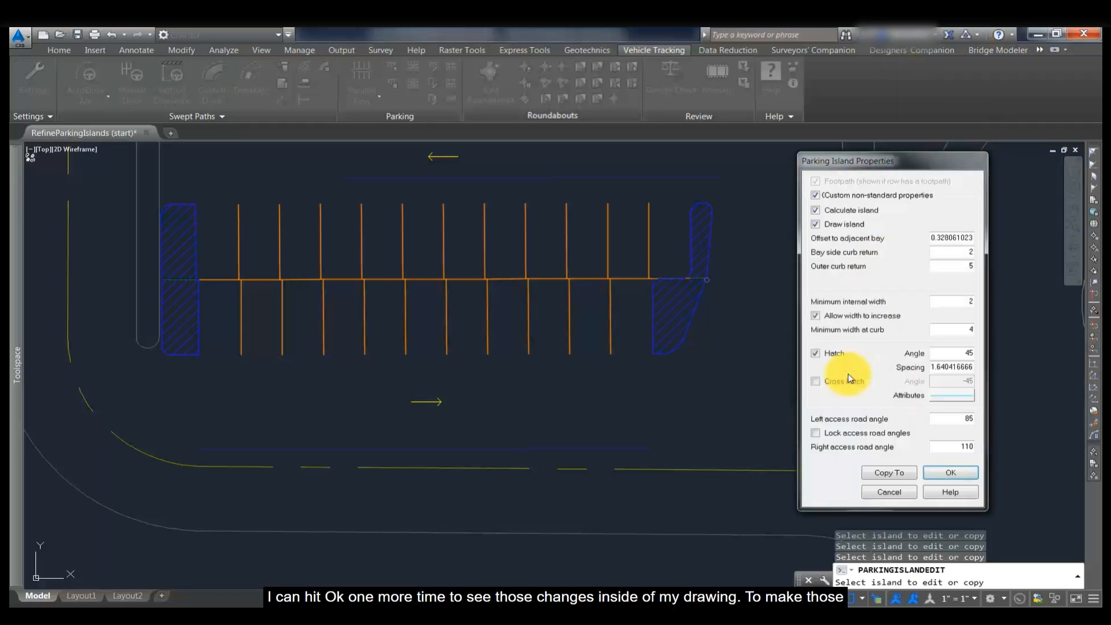
click(951, 473)
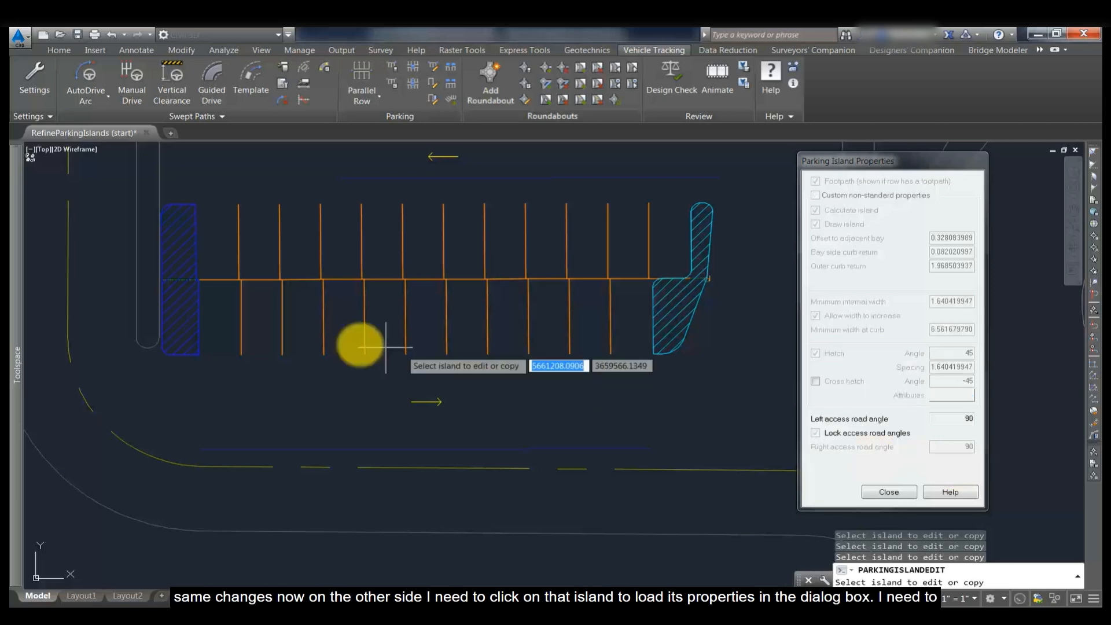
- Load the left island, enable custom non-standard properties, set its attribute colour to Pen 4, apply and close the dialog
click(176, 287)
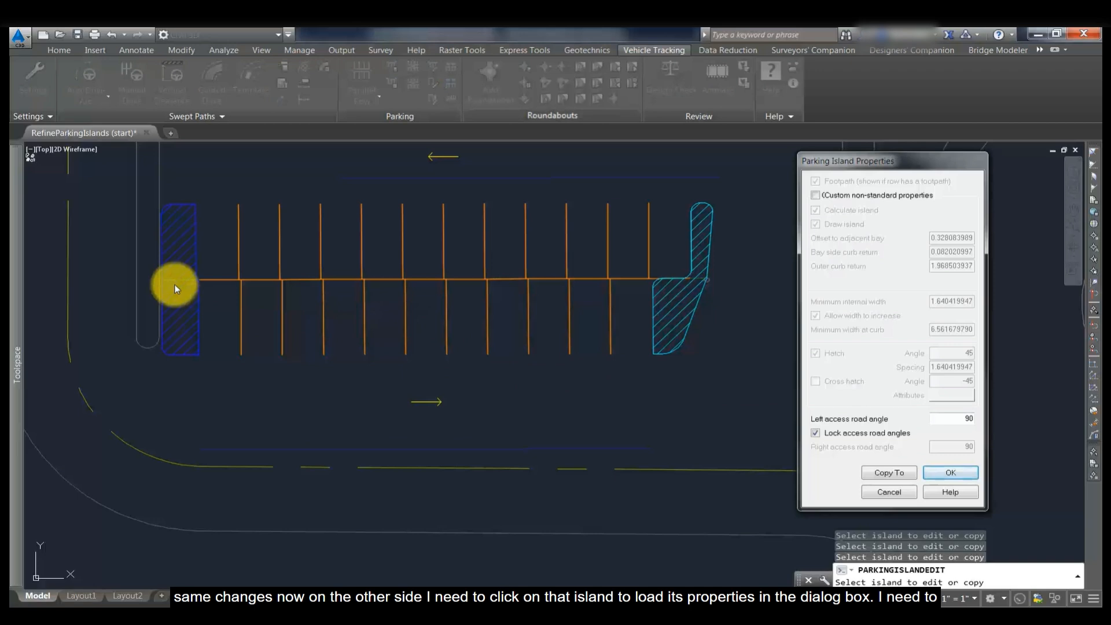
click(815, 196)
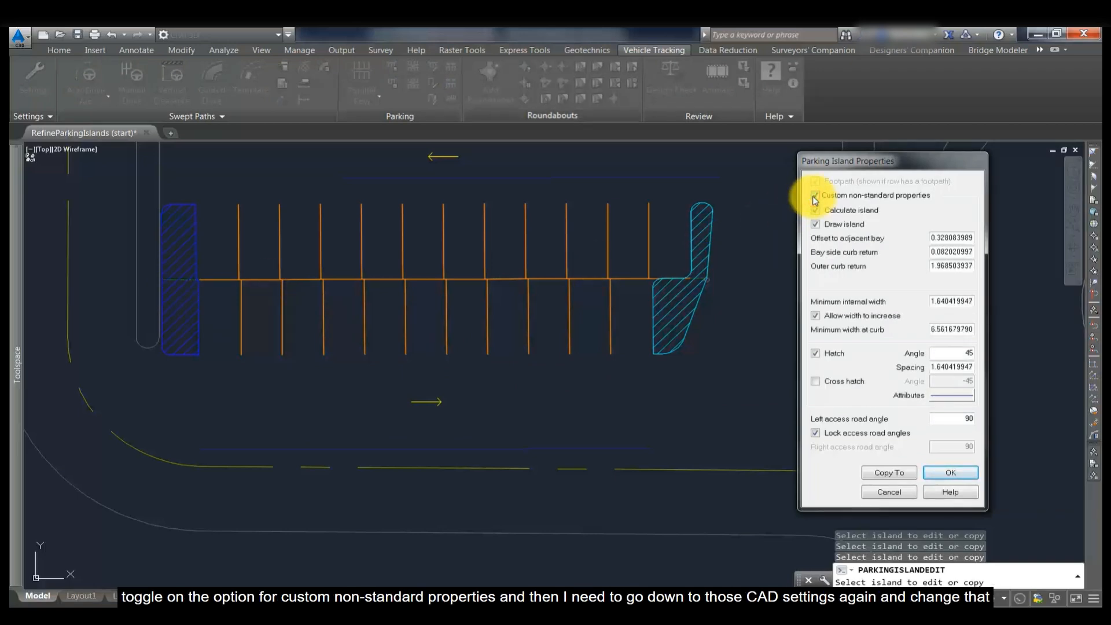
click(959, 396)
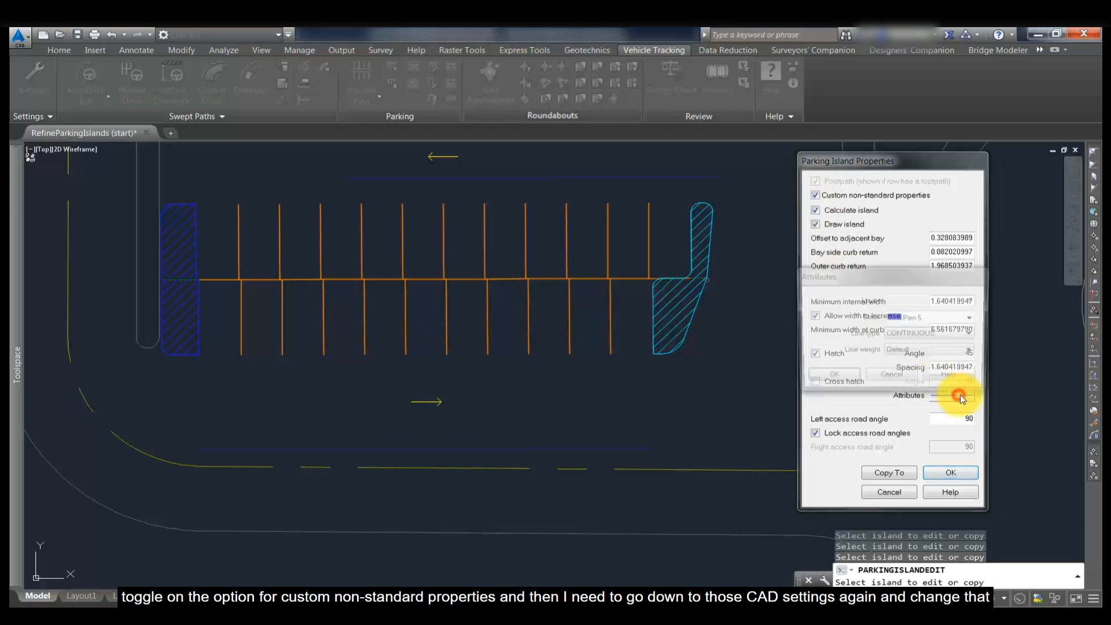
click(974, 321)
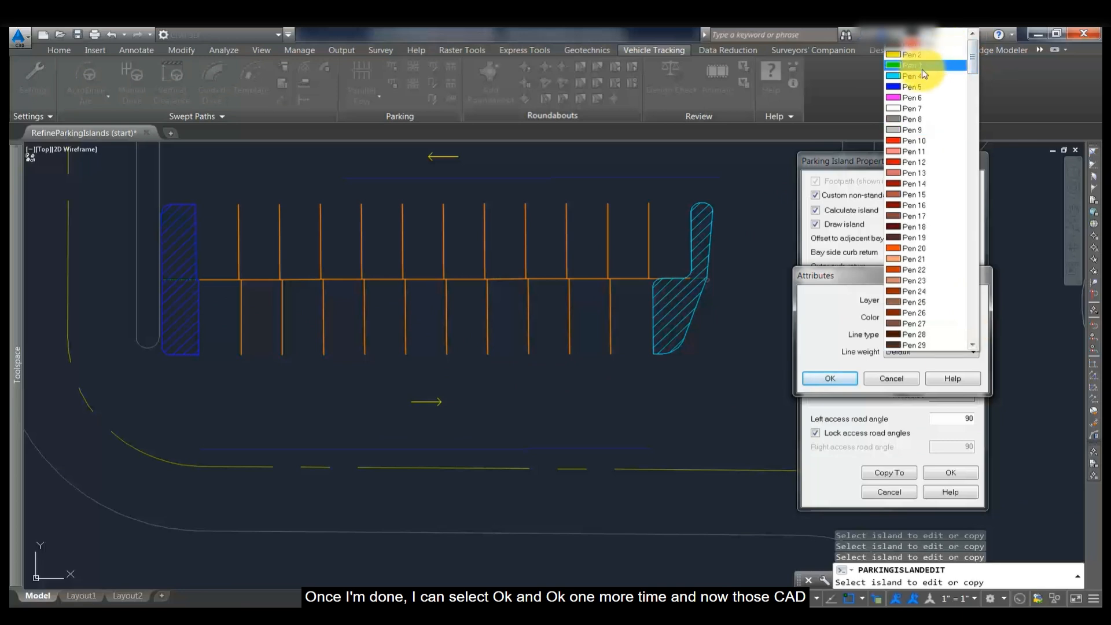
click(923, 76)
click(842, 376)
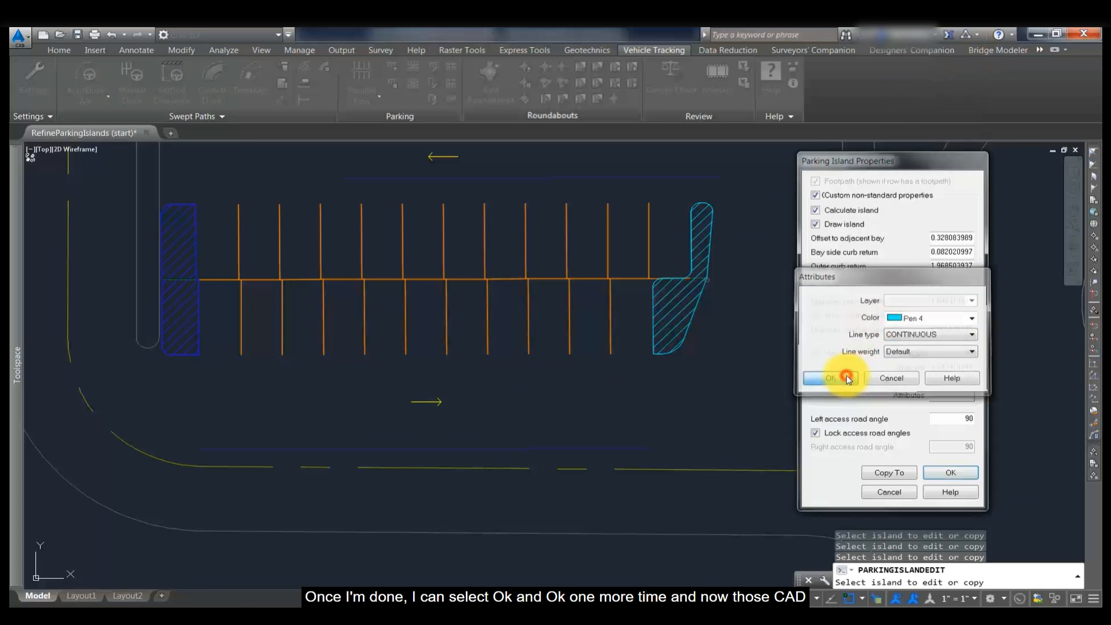
click(936, 470)
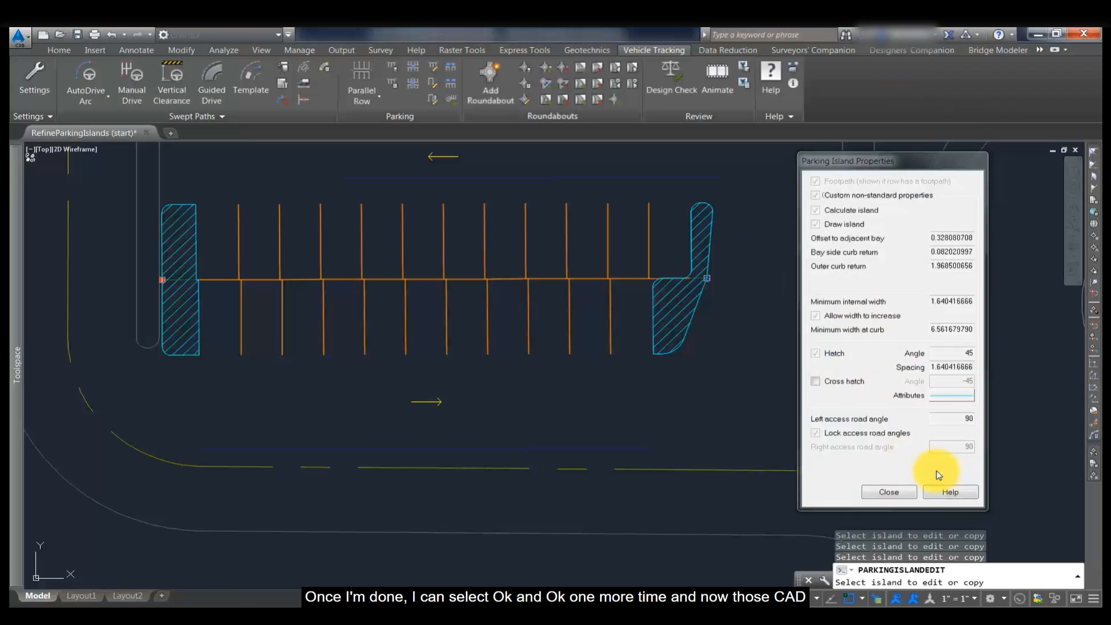
click(901, 492)
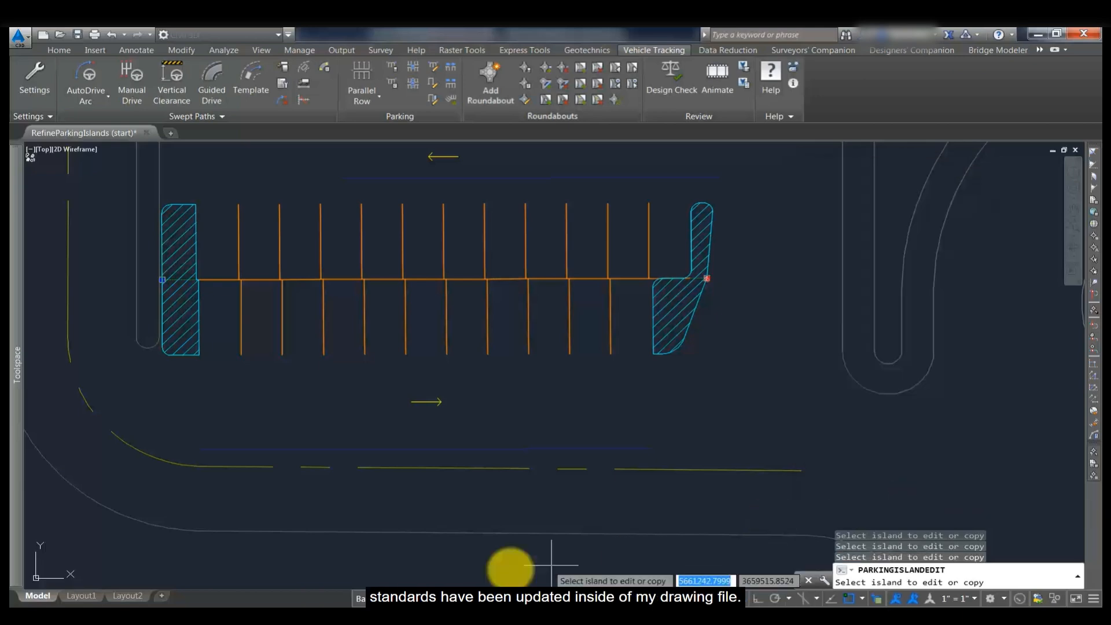